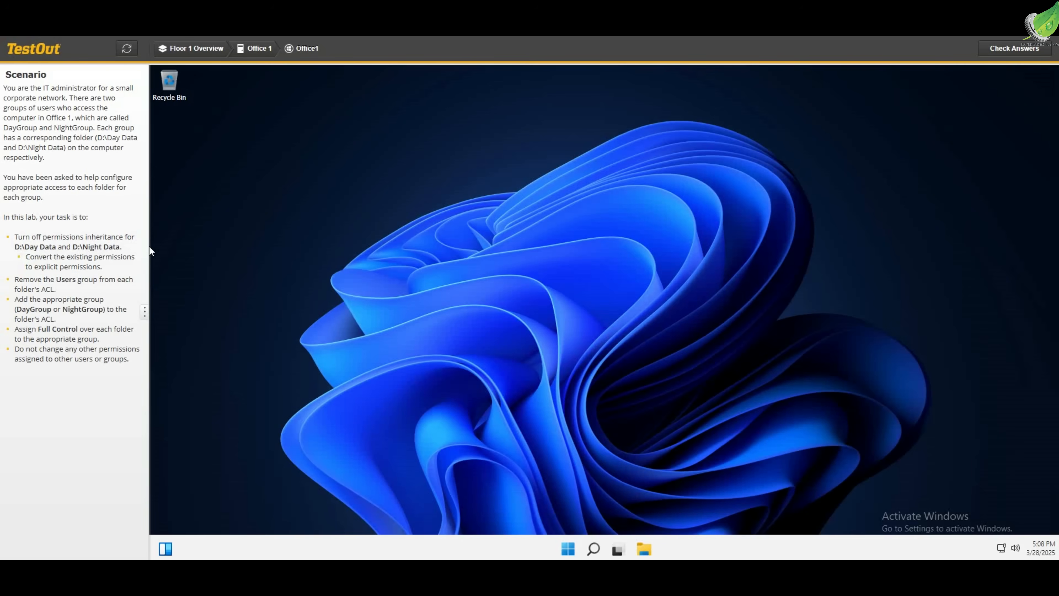
# Open the Data (D:) drive in File Explorer
pyautogui.click(646, 549)
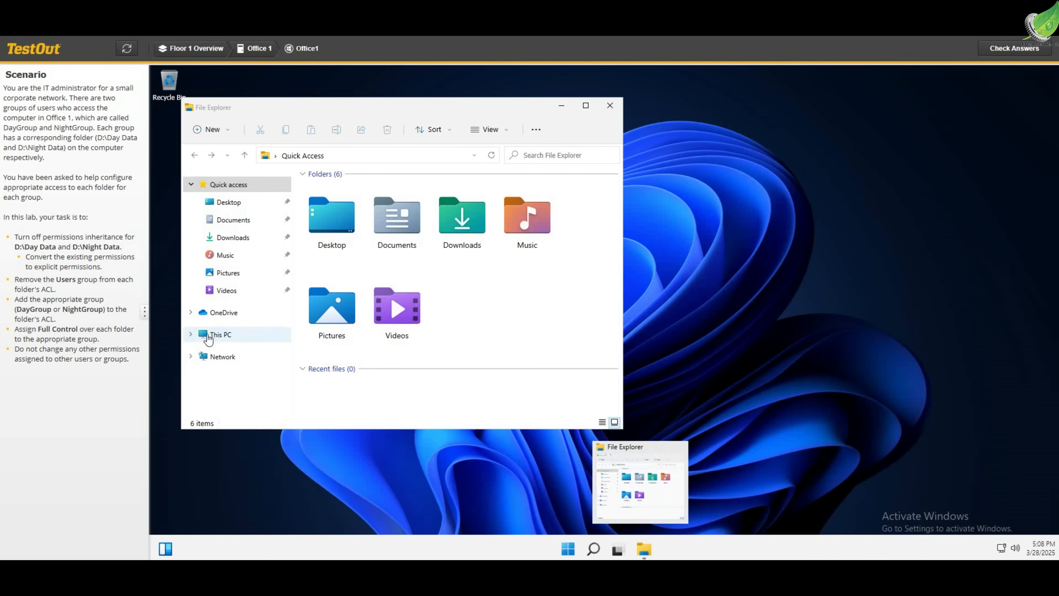
pyautogui.click(209, 335)
pyautogui.scroll(-3, 556, 362)
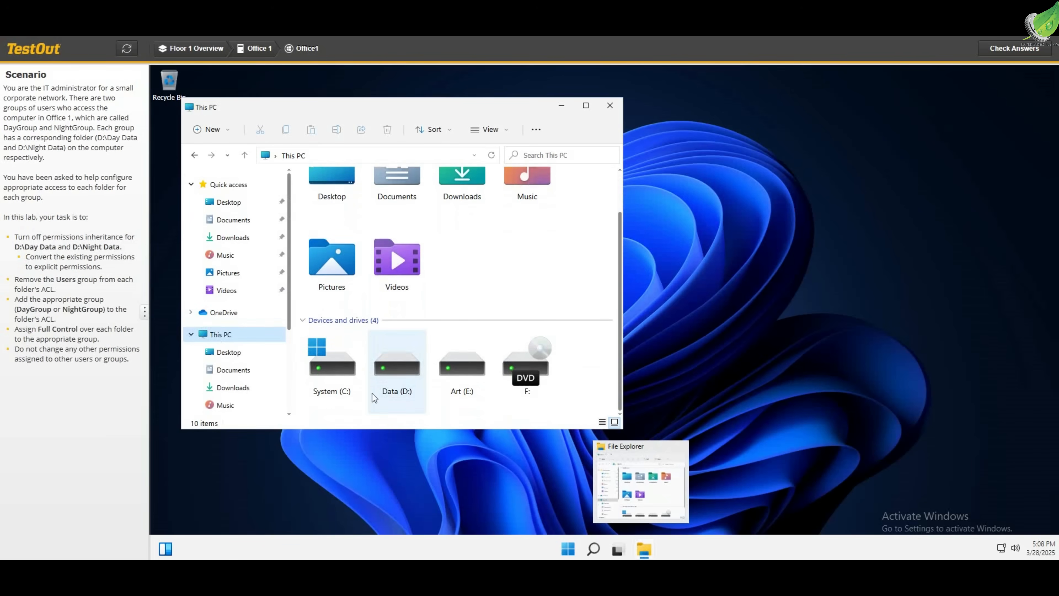
pyautogui.doubleClick(394, 373)
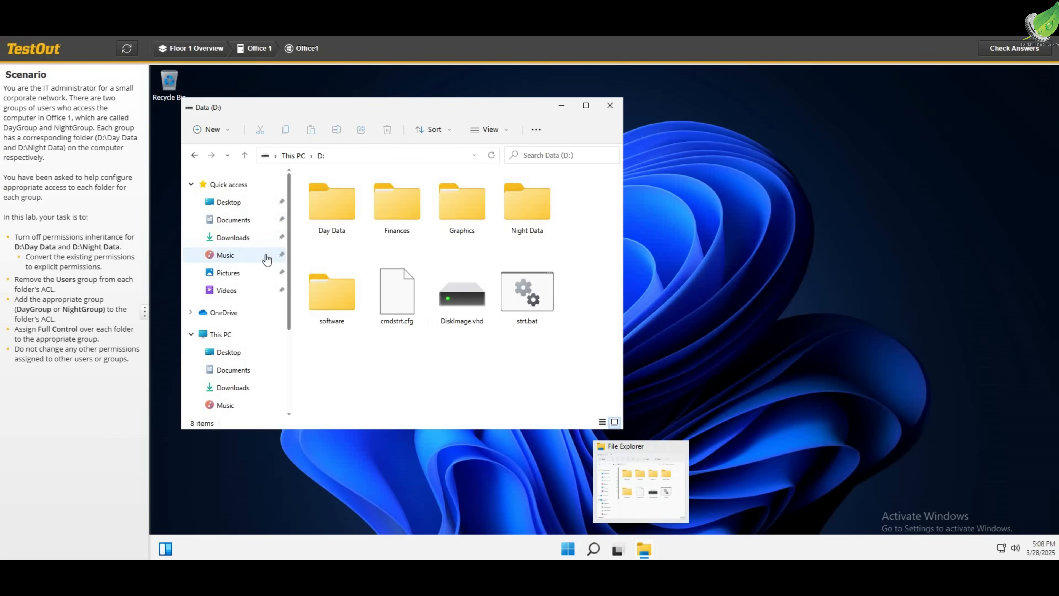
# Disable permission inheritance on the D:\Day Data folder, converting the inherited permissions into explicit permissions
pyautogui.rightClick(335, 207)
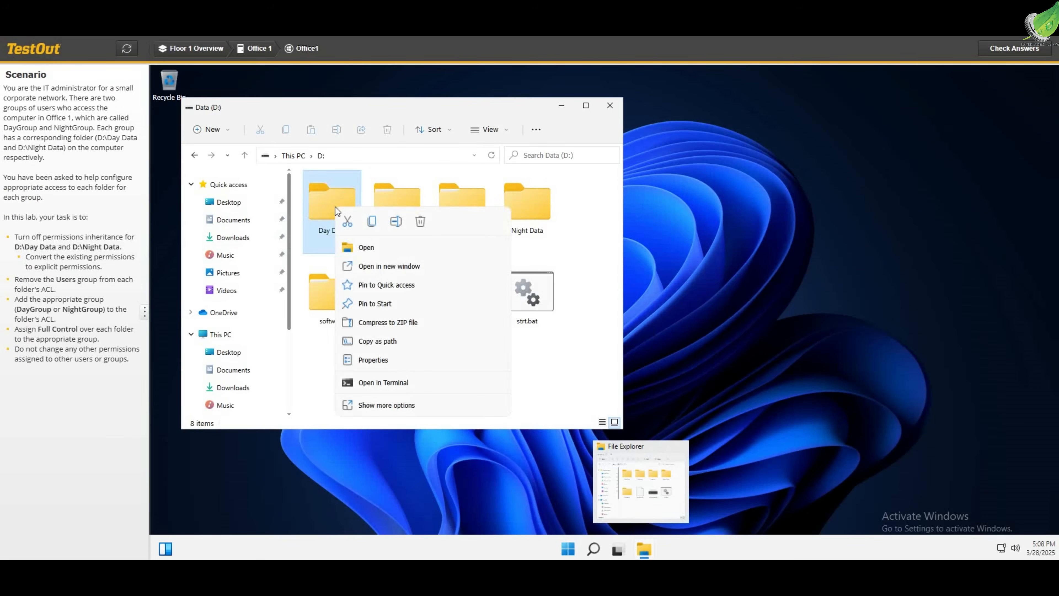
pyautogui.click(384, 363)
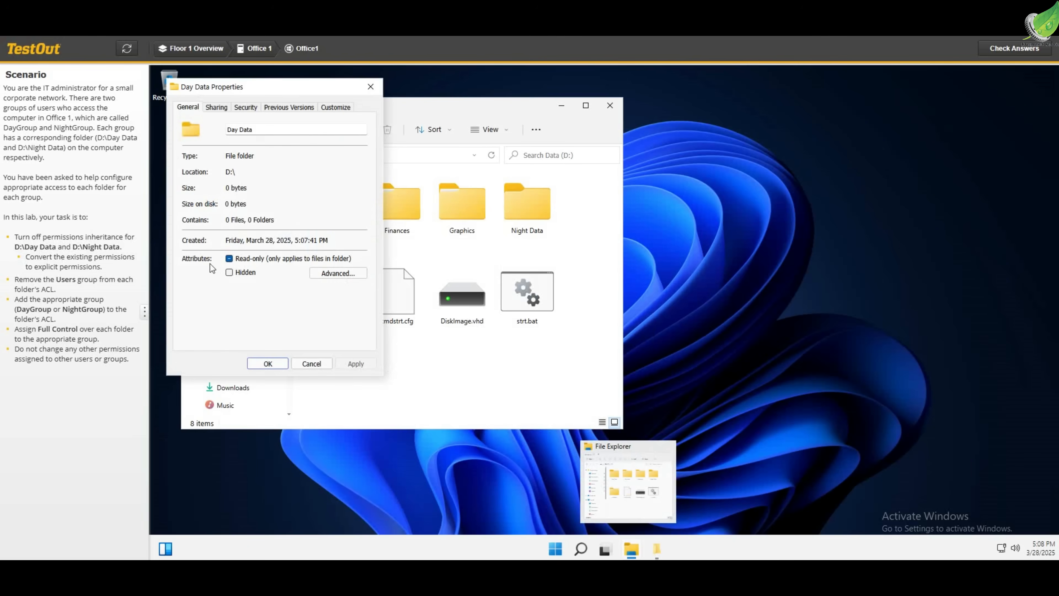
pyautogui.click(244, 109)
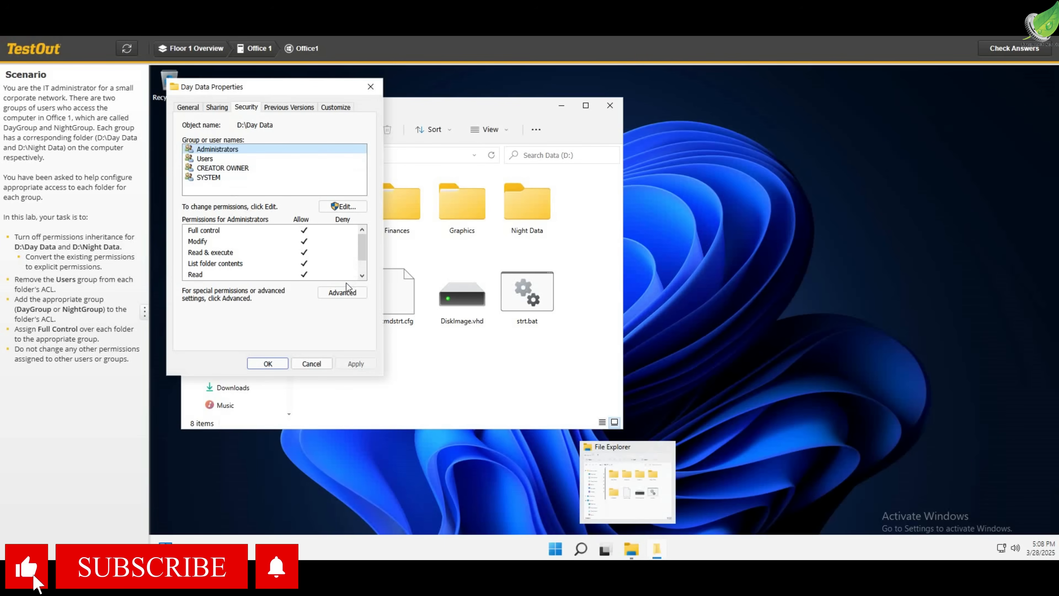
pyautogui.click(336, 293)
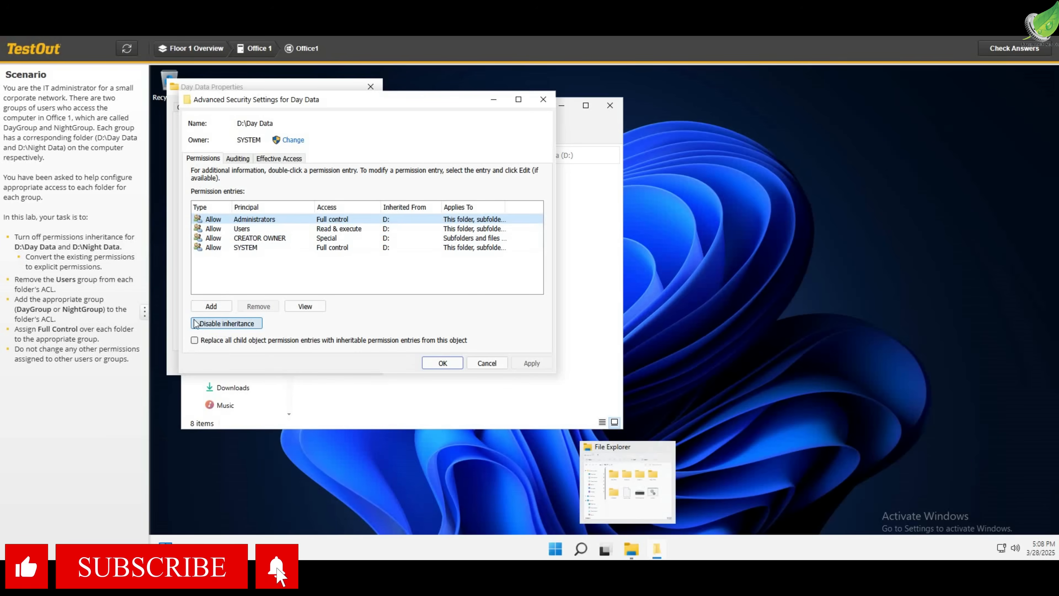
pyautogui.click(212, 325)
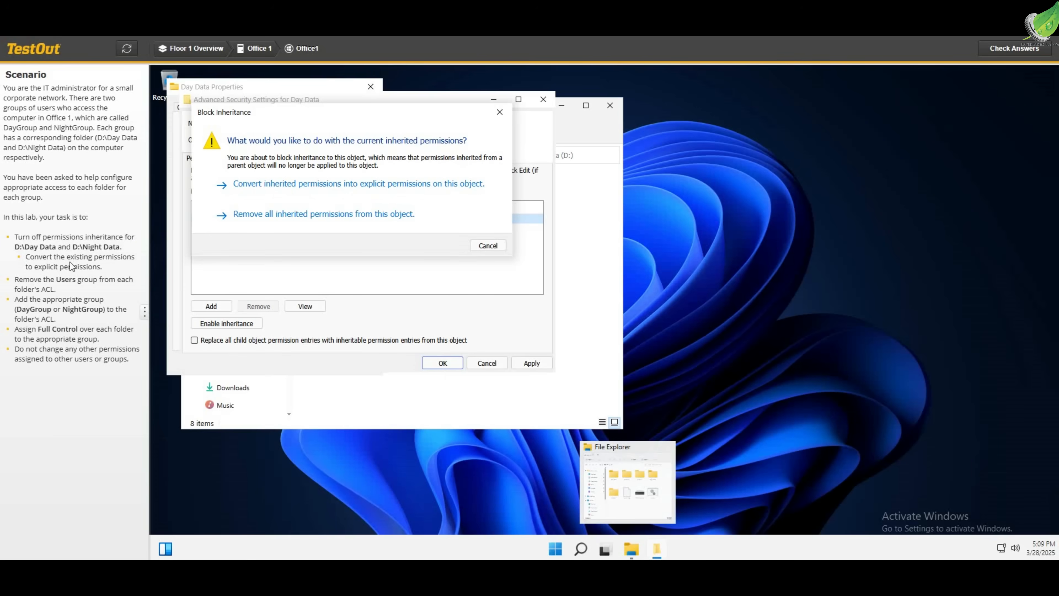
pyautogui.click(262, 185)
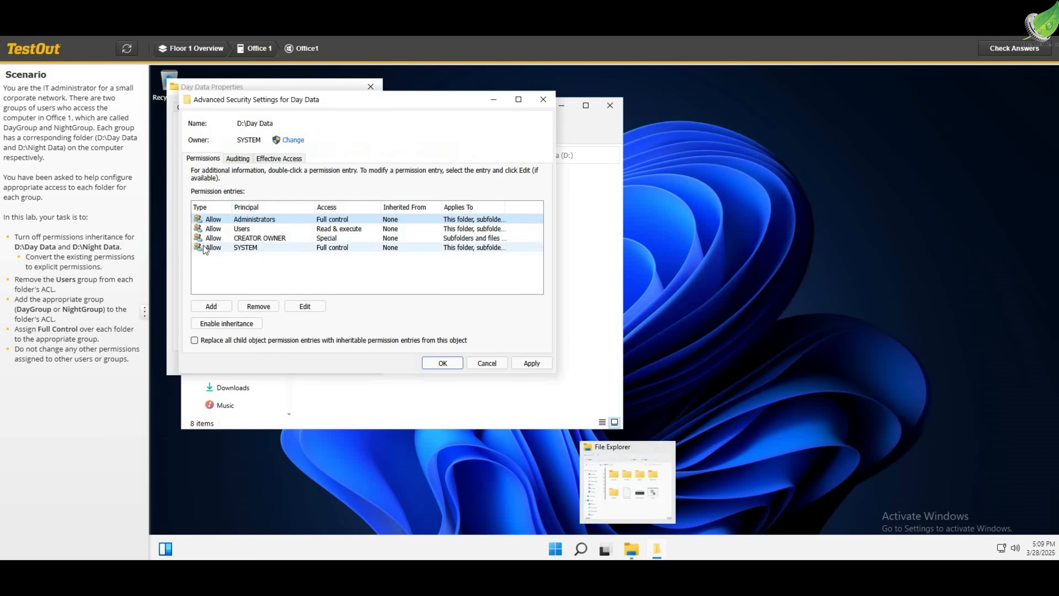
# Remove the Users group from the Day Data permission entries and accept the advanced security settings
pyautogui.click(249, 229)
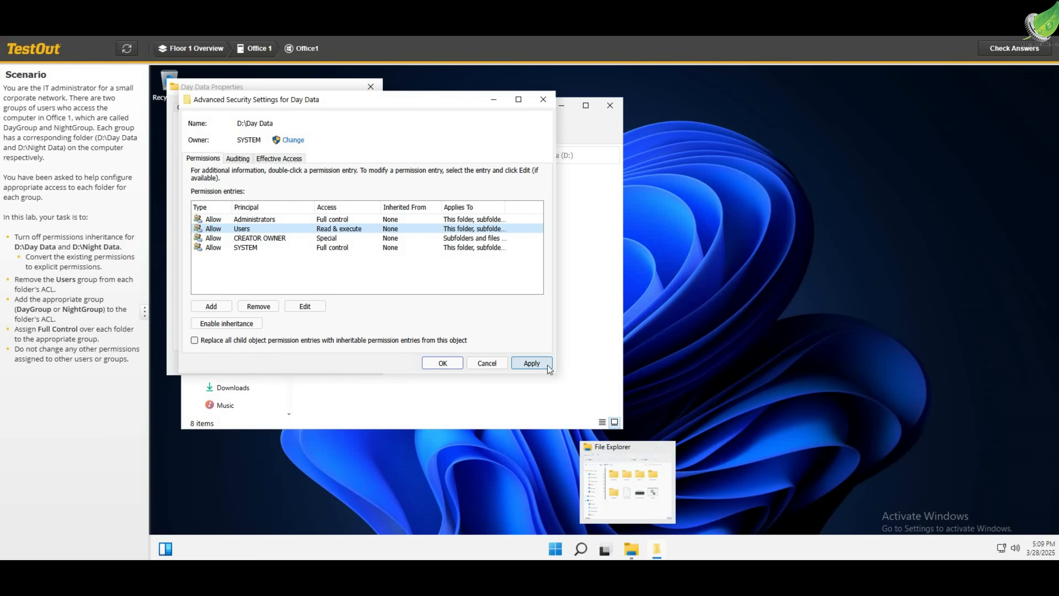
pyautogui.click(258, 307)
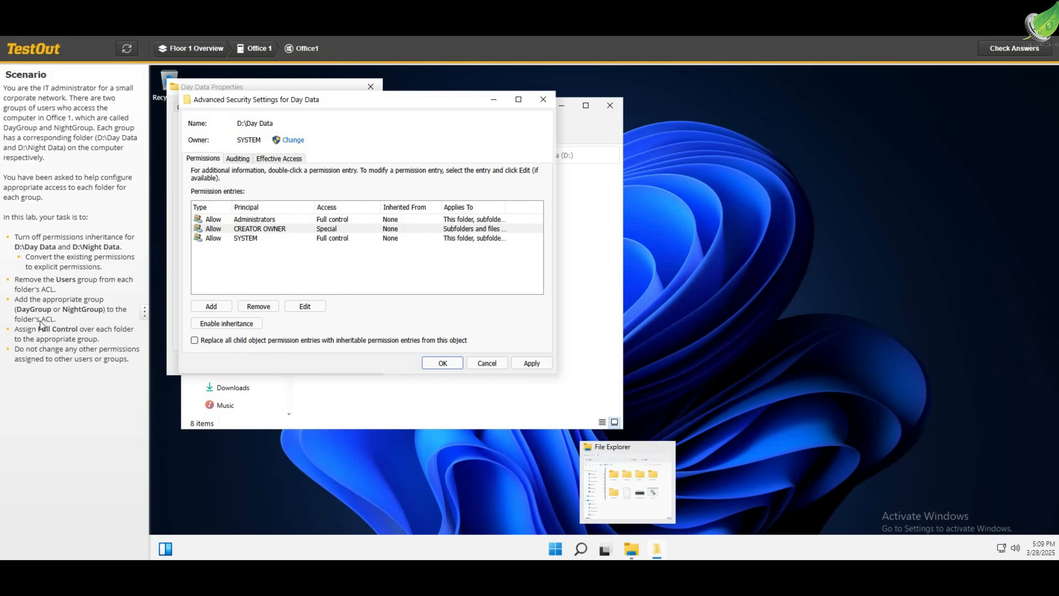
pyautogui.click(209, 307)
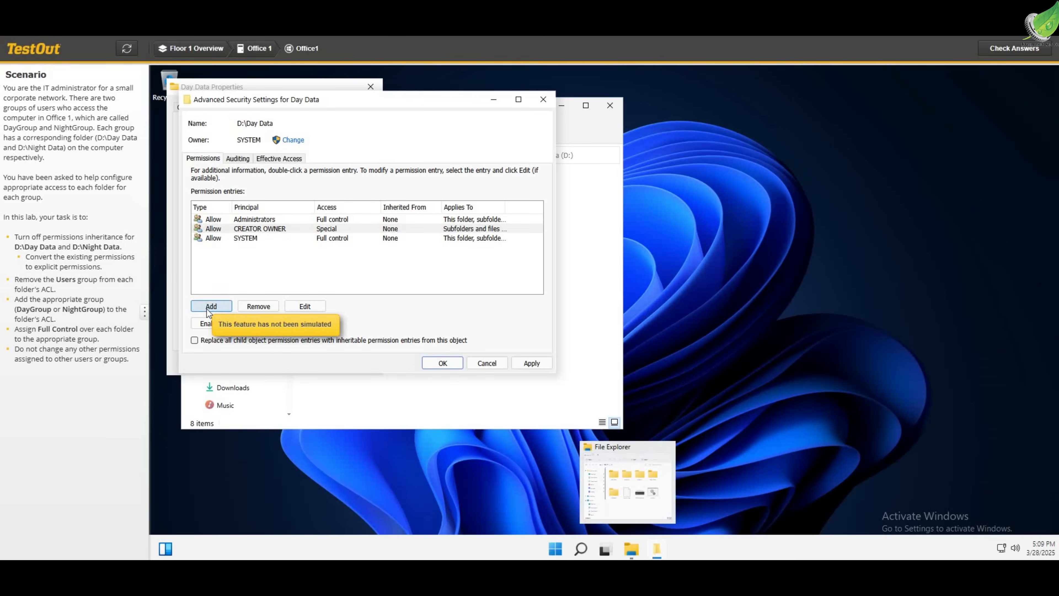
pyautogui.click(299, 306)
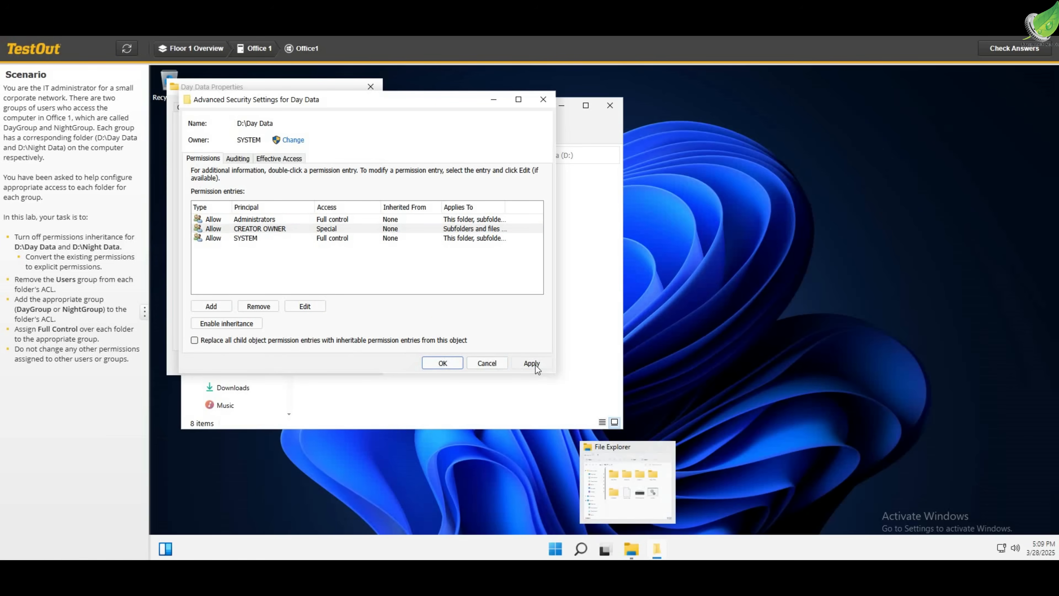
pyautogui.click(448, 366)
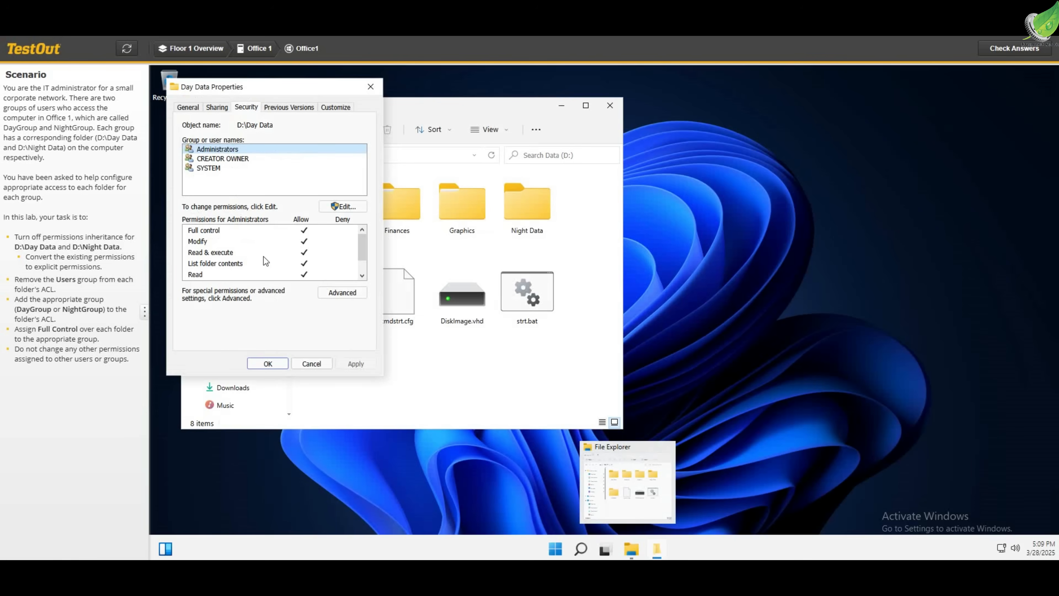
# Add the DayGroup group to the Day Data folder's permissions, checking the name before accepting it
pyautogui.click(341, 207)
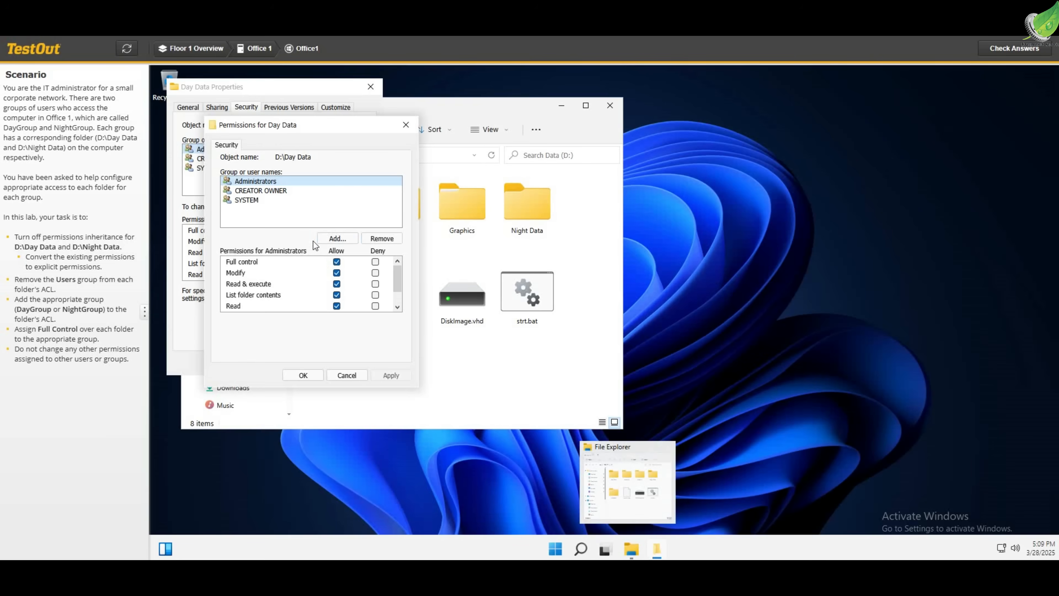
pyautogui.click(334, 241)
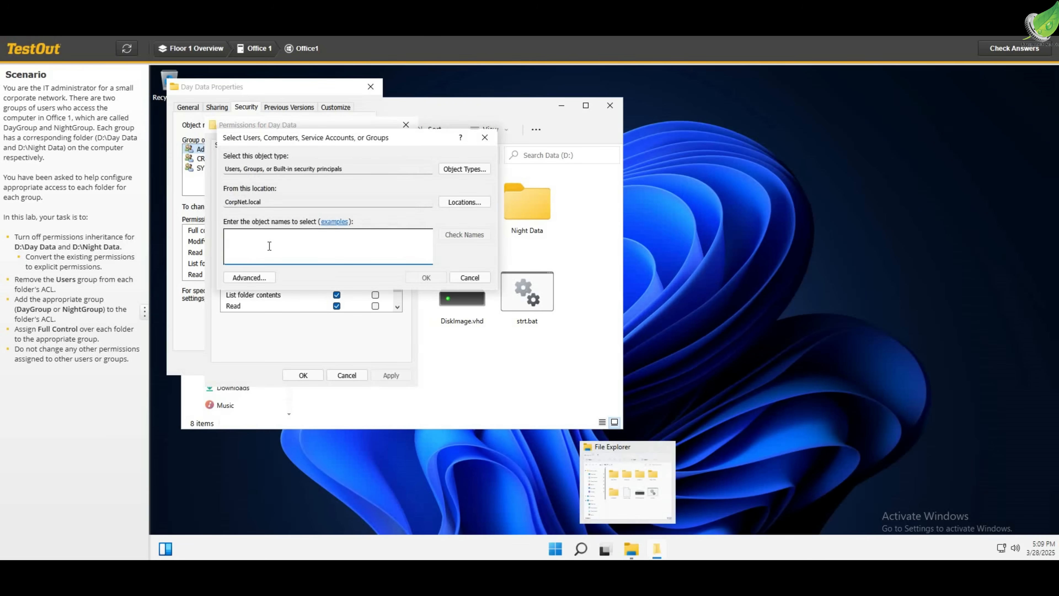
pyautogui.write('DayGroup')
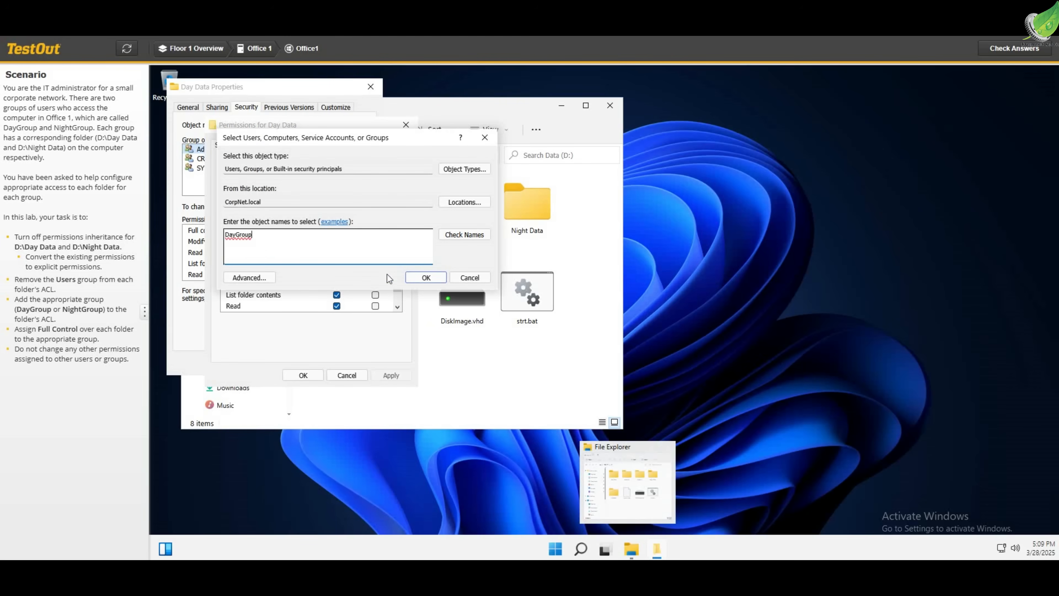
pyautogui.click(458, 236)
pyautogui.click(434, 279)
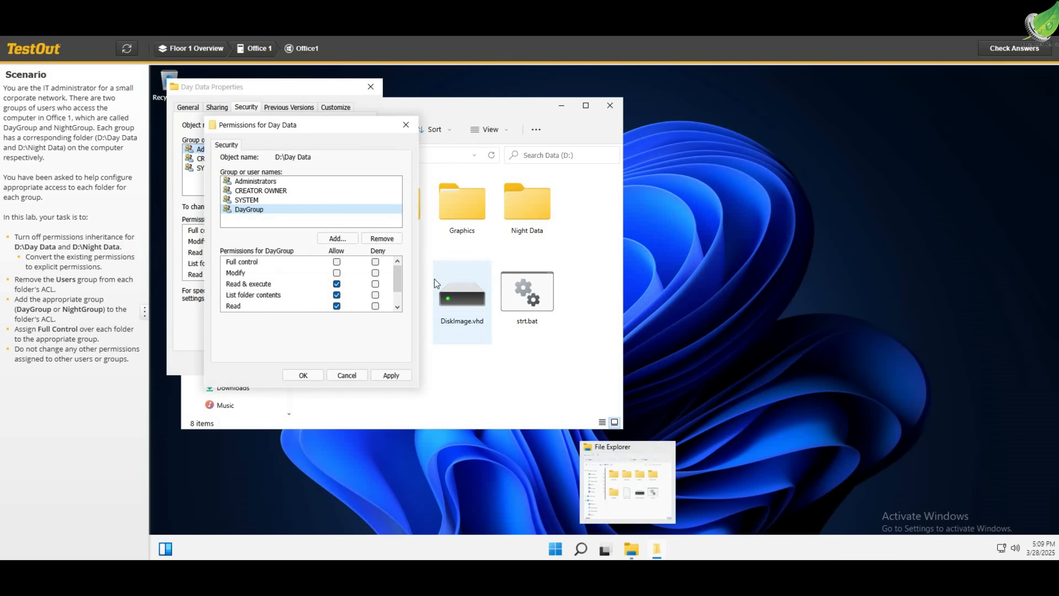
# Allow DayGroup Full control over the Day Data folder, apply the permissions and close the folder's properties
pyautogui.click(337, 273)
pyautogui.click(337, 262)
pyautogui.click(391, 375)
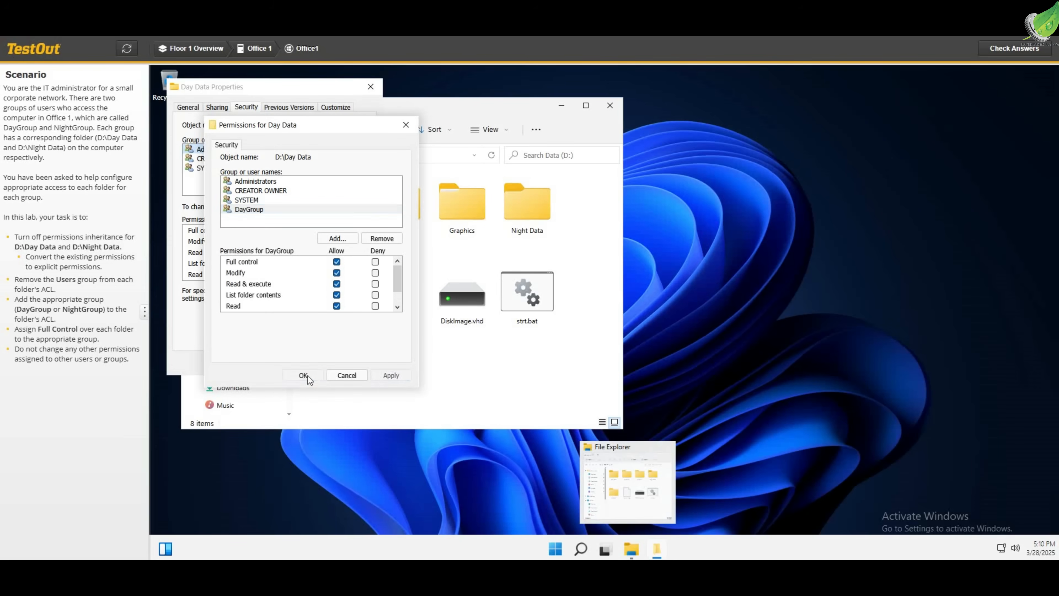
pyautogui.click(303, 375)
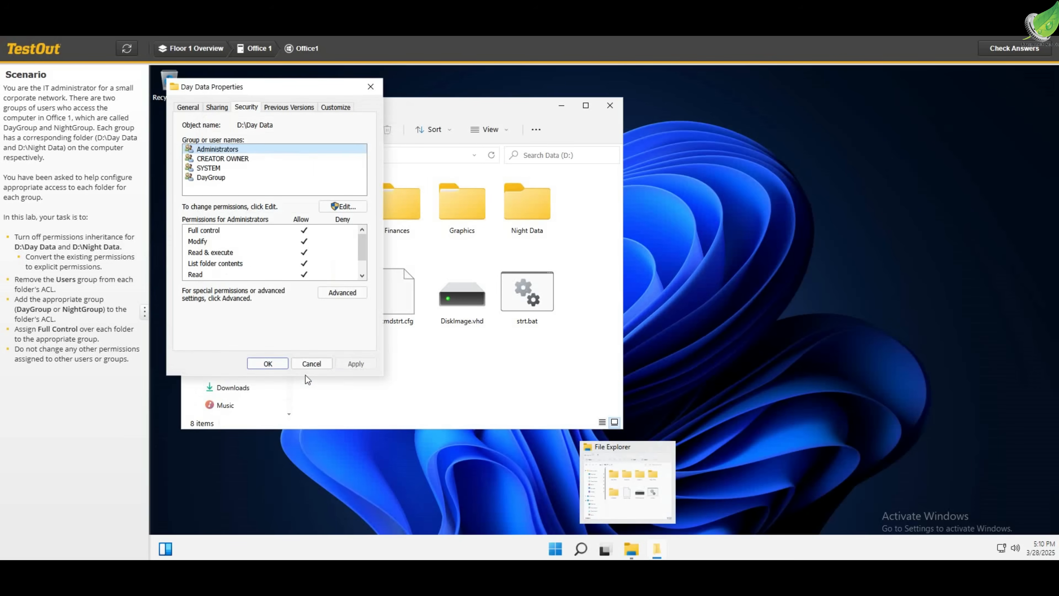
pyautogui.click(269, 364)
# Disable permission inheritance on the D:\Night Data folder, convert the inherited permissions into explicit ones, and accept the advanced security settings
pyautogui.rightClick(526, 215)
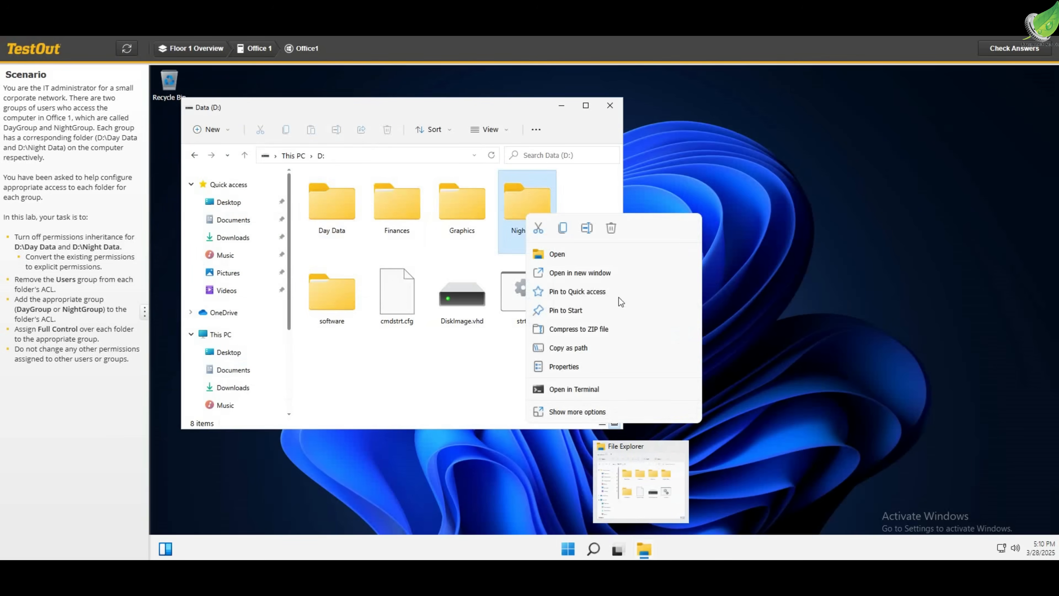
pyautogui.click(564, 367)
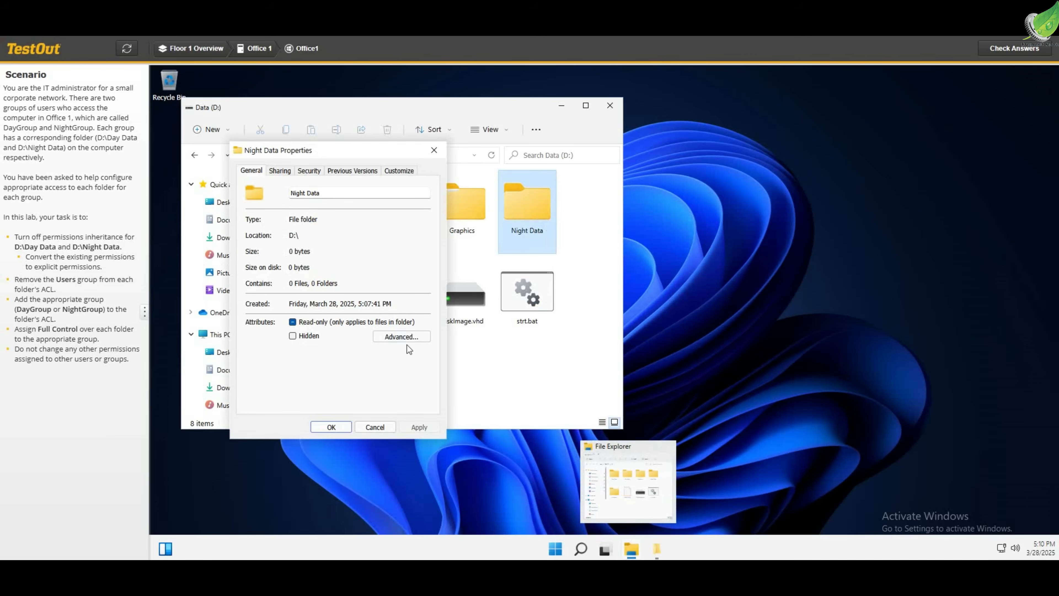
pyautogui.click(394, 337)
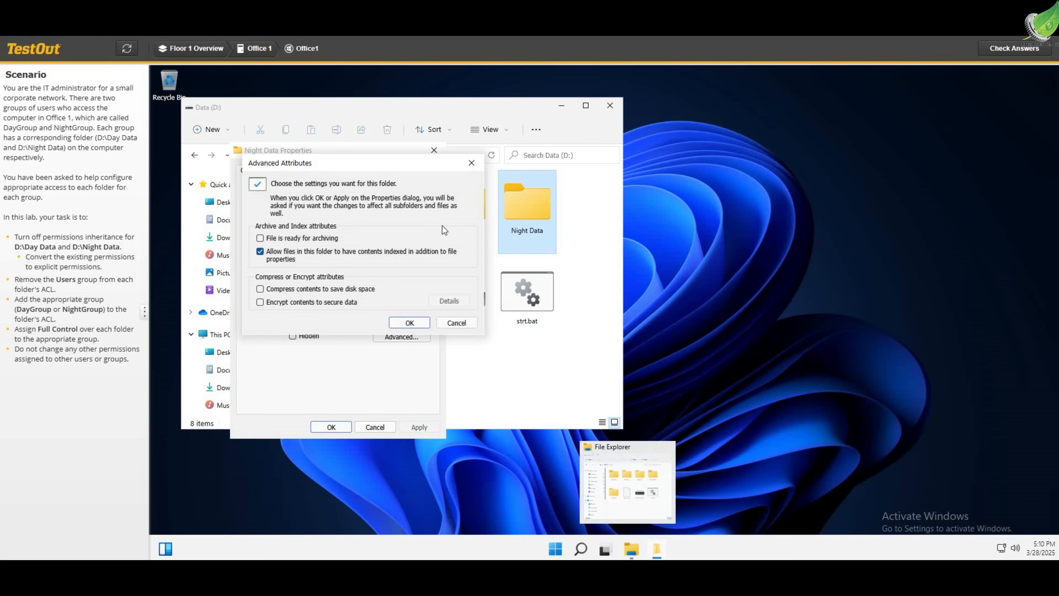
pyautogui.click(473, 167)
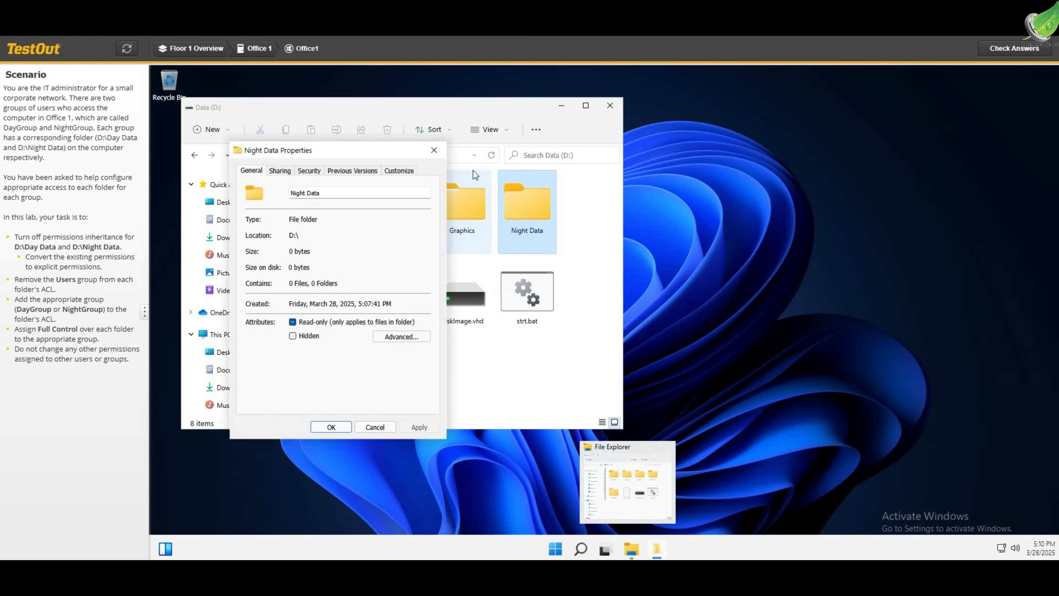
pyautogui.click(306, 170)
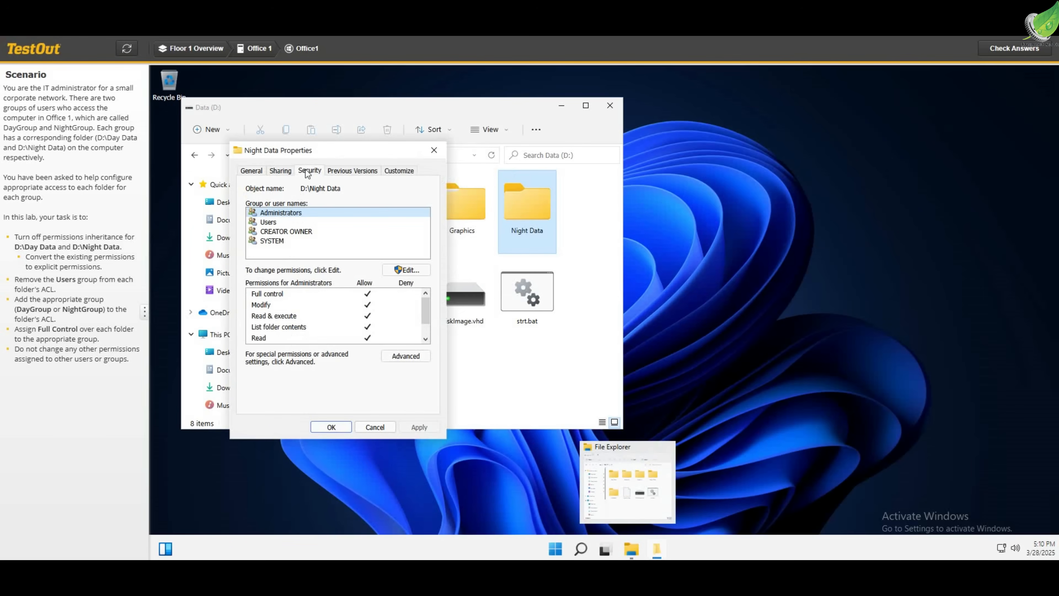
pyautogui.click(407, 357)
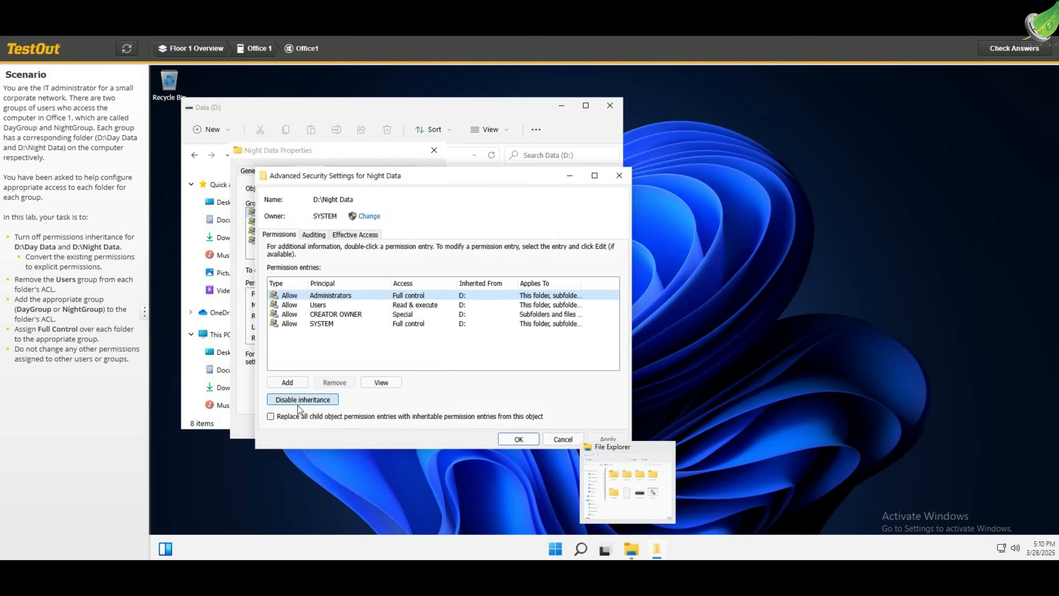
pyautogui.click(288, 401)
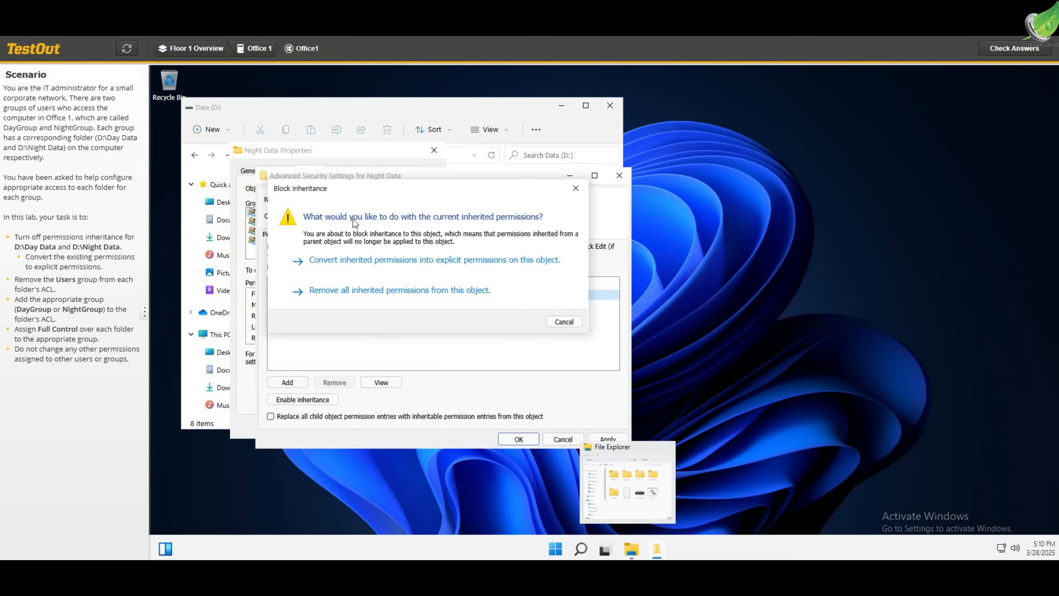
pyautogui.click(339, 267)
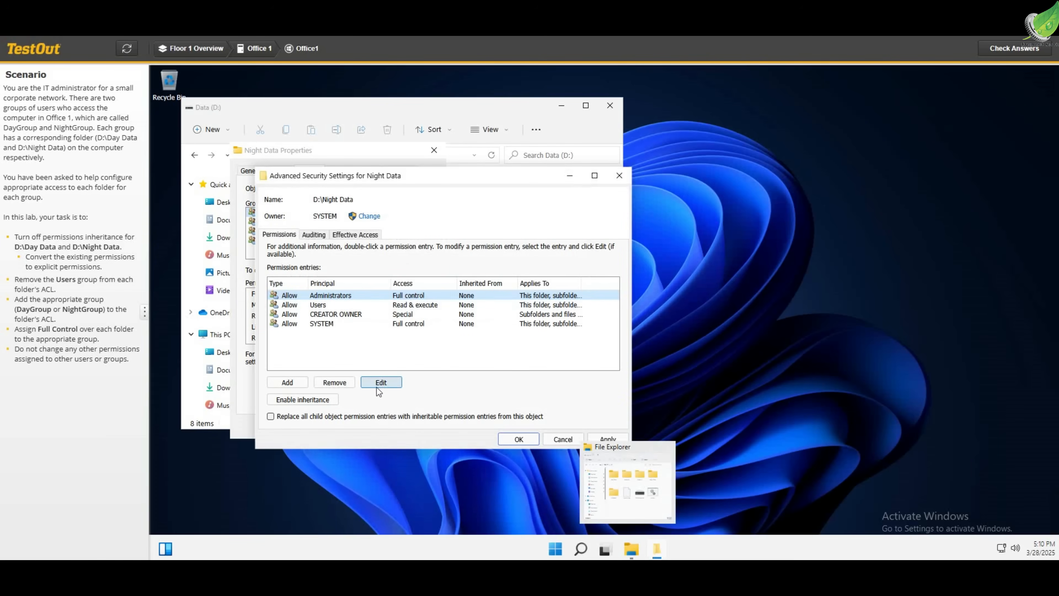
pyautogui.click(668, 447)
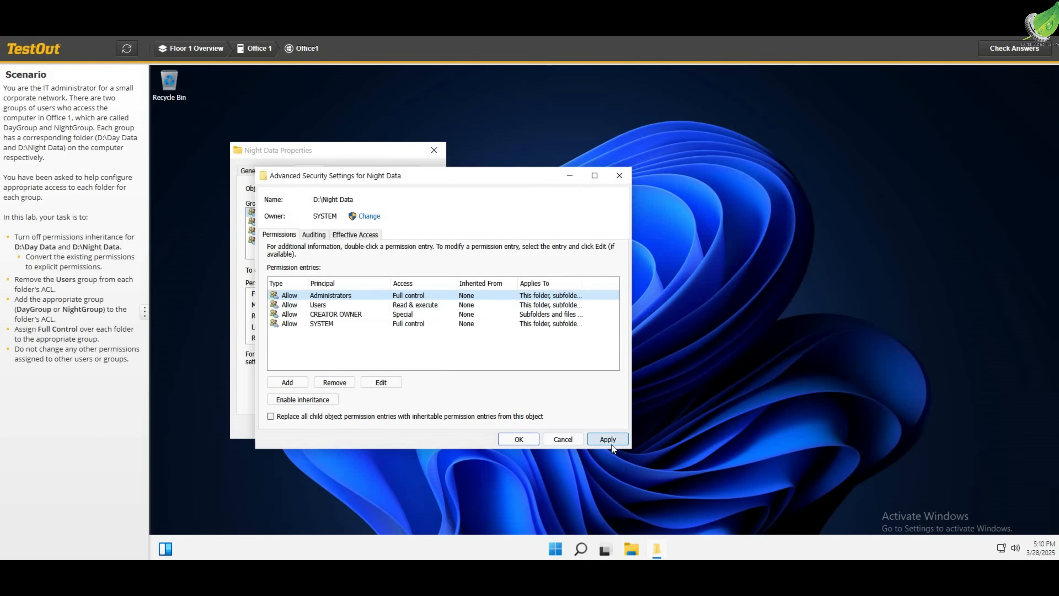
pyautogui.click(517, 438)
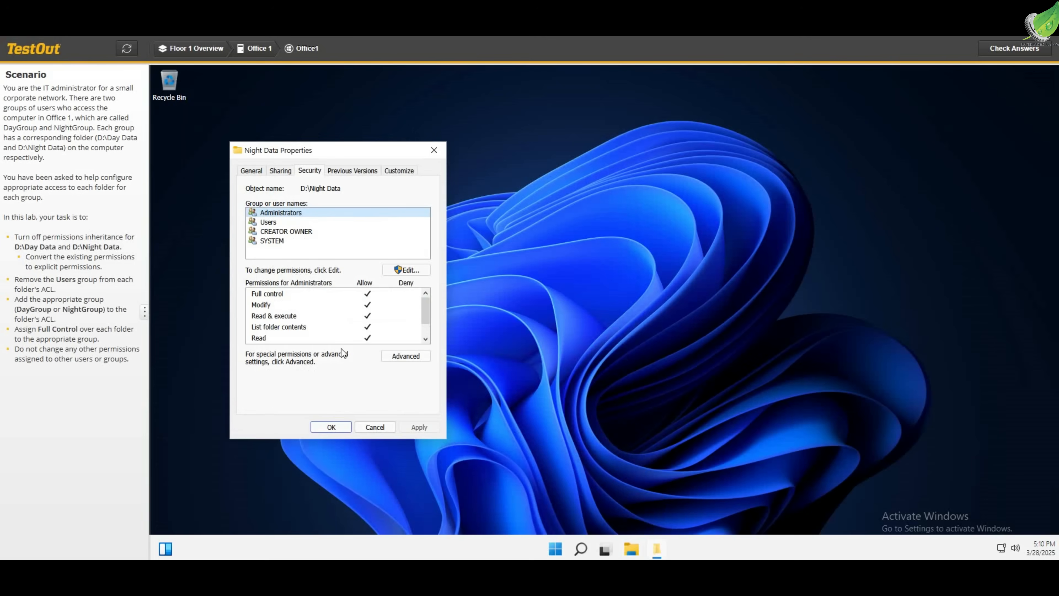
# Remove the Users group from the Night Data folder's permissions
pyautogui.click(404, 270)
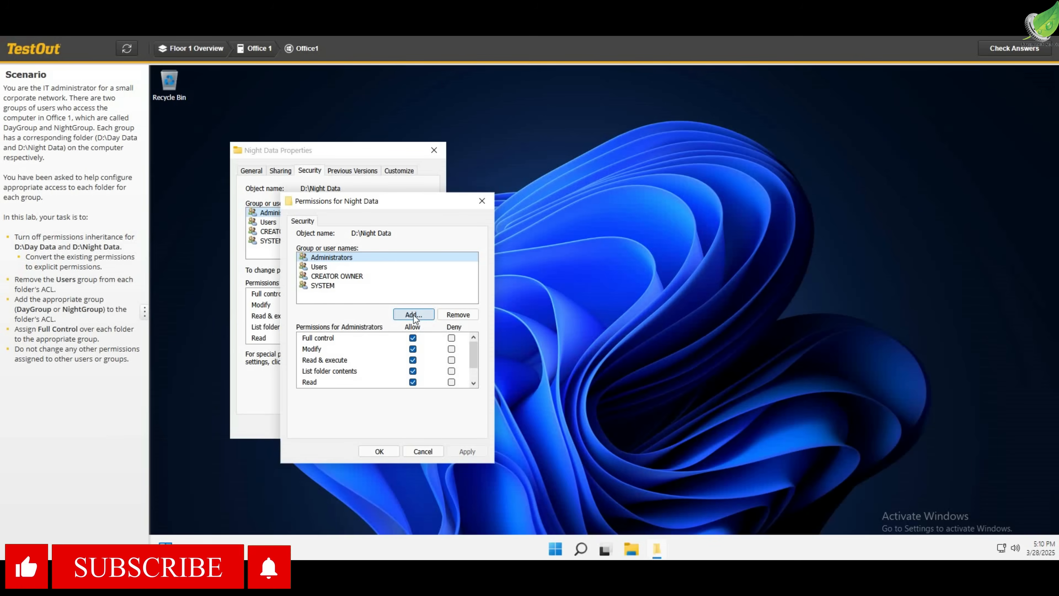
pyautogui.click(319, 268)
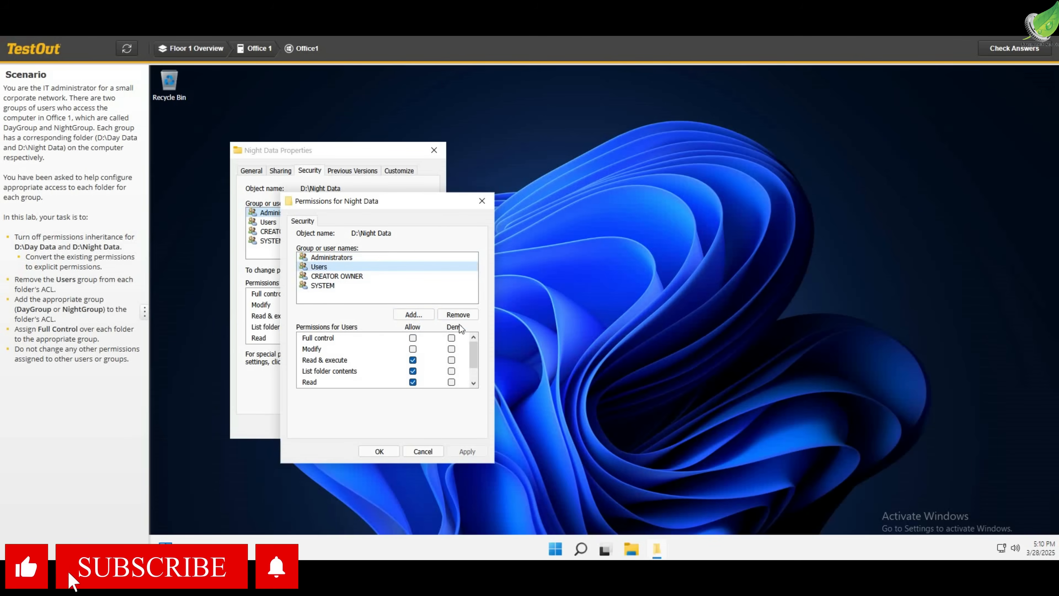
pyautogui.click(455, 316)
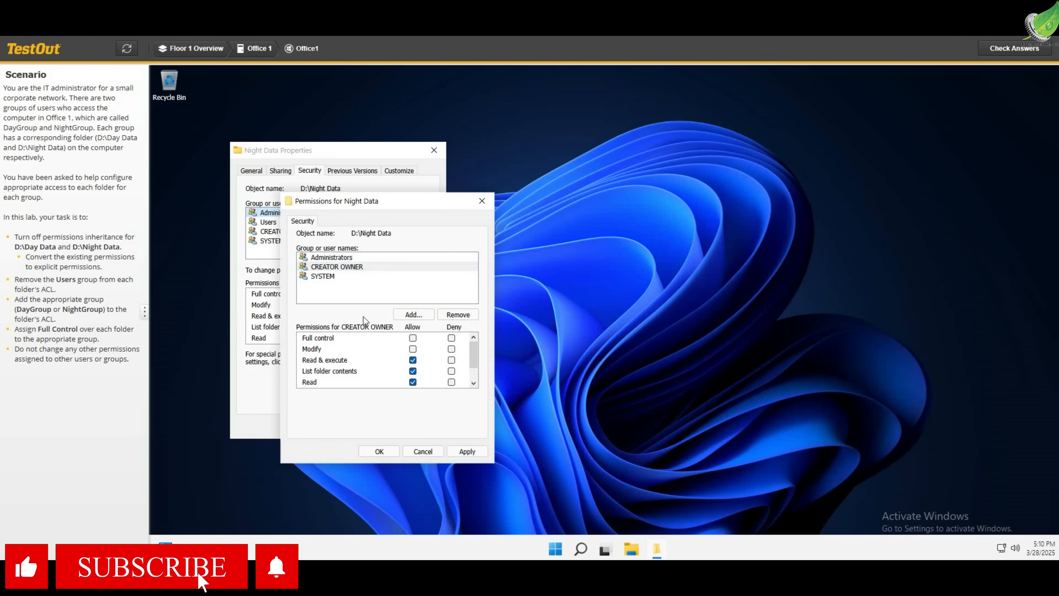
# Add the NightGroup group to the Night Data folder's permissions, checking the name before accepting it
pyautogui.click(412, 314)
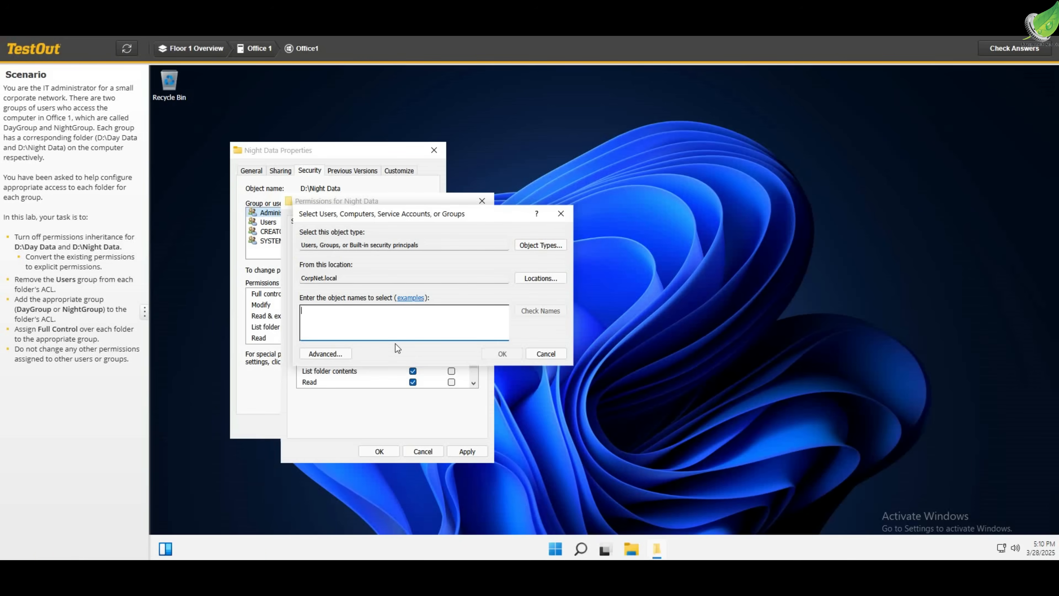
pyautogui.write('Night Group')
pyautogui.click(540, 310)
pyautogui.click(502, 353)
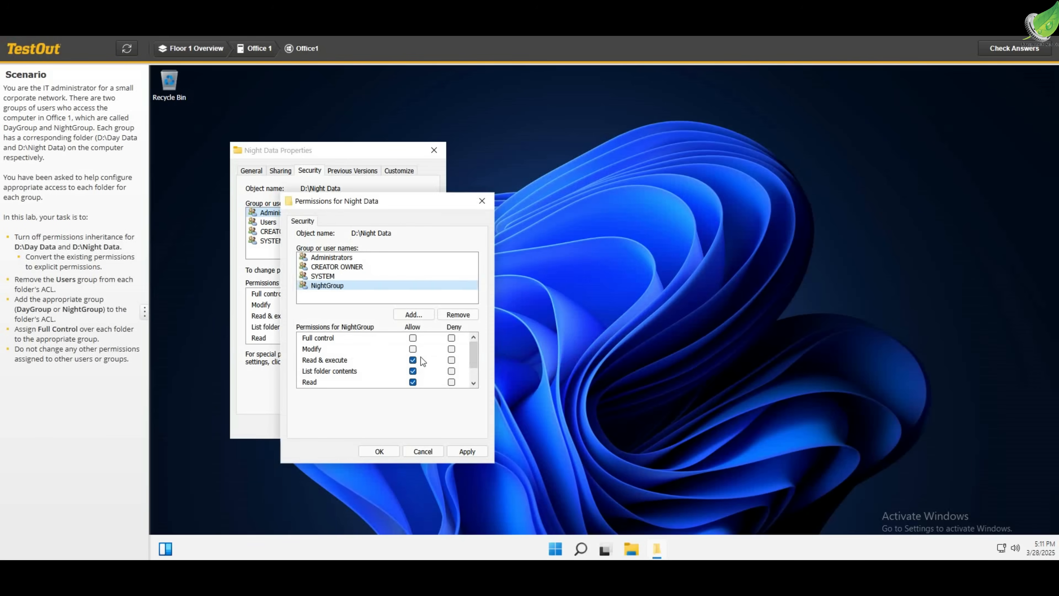
# Allow NightGroup Full control over the Night Data folder, apply the permissions and close the folder's properties
pyautogui.click(413, 338)
pyautogui.click(469, 451)
pyautogui.click(379, 451)
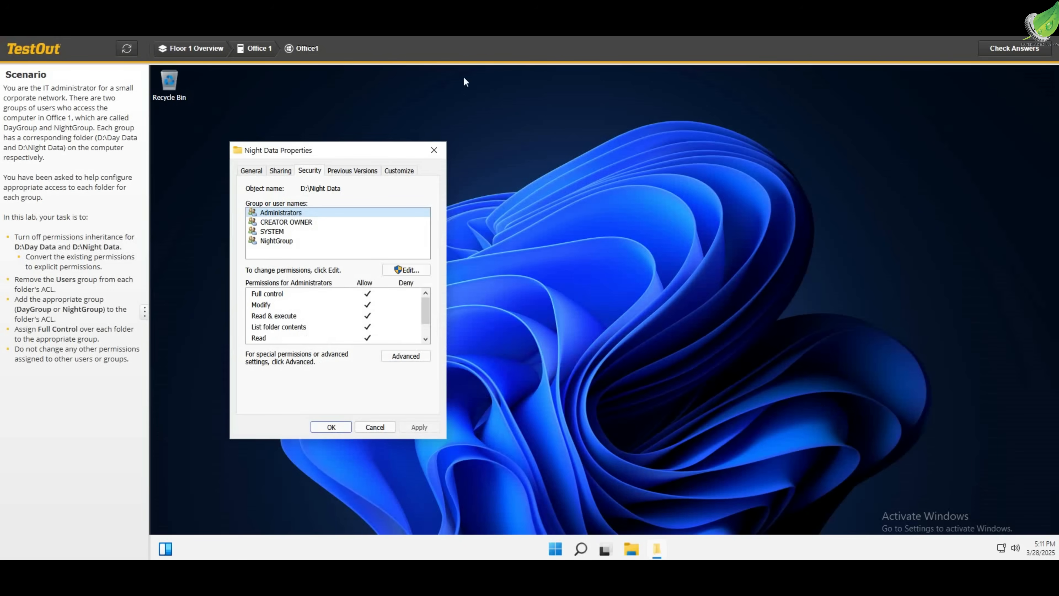
pyautogui.click(332, 426)
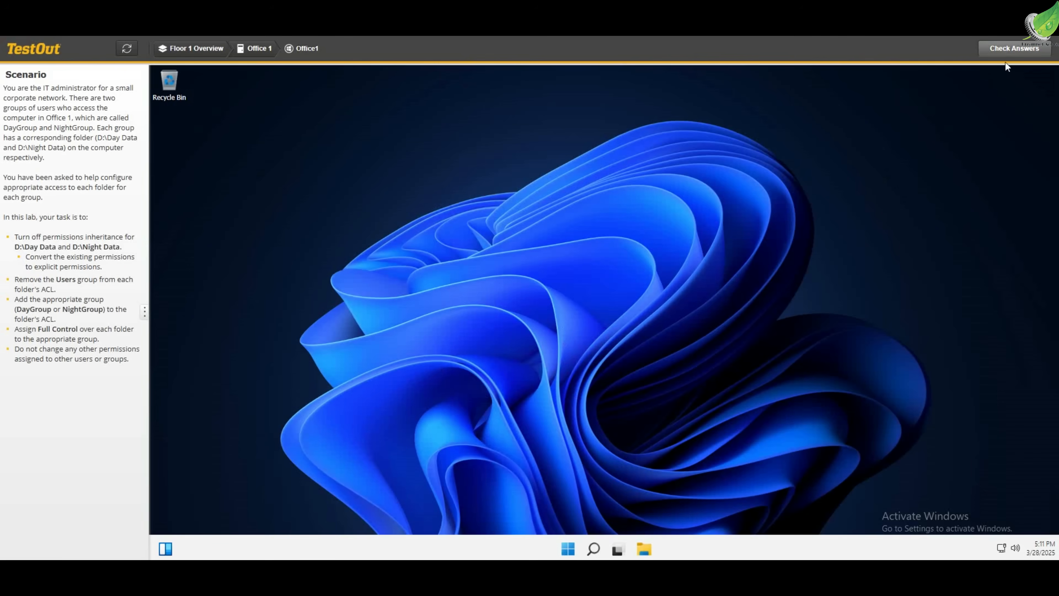
# Check the lab answers and submit the lab for scoring
pyautogui.click(1005, 49)
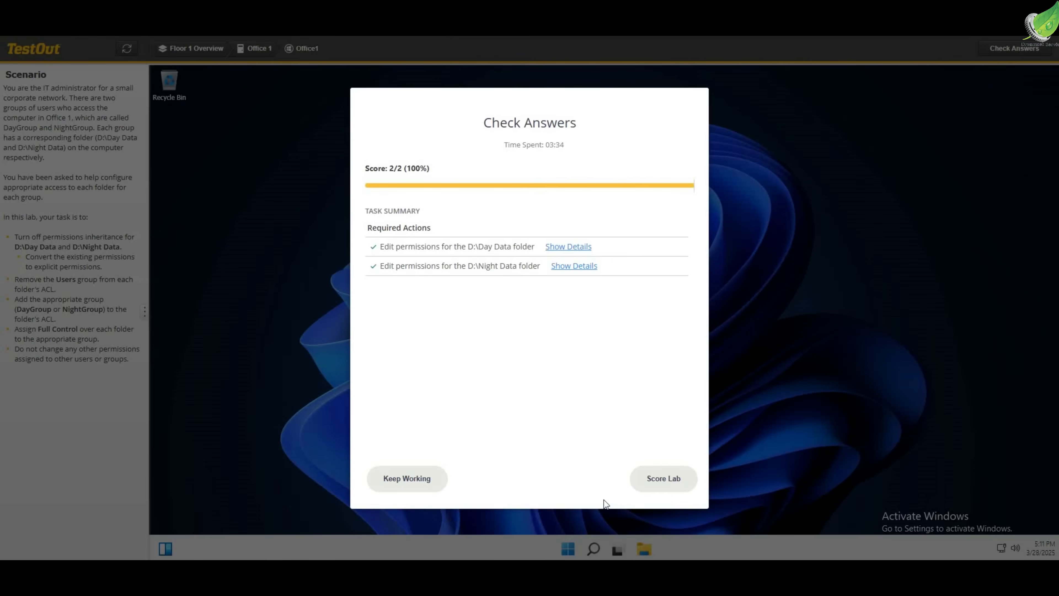
pyautogui.click(659, 484)
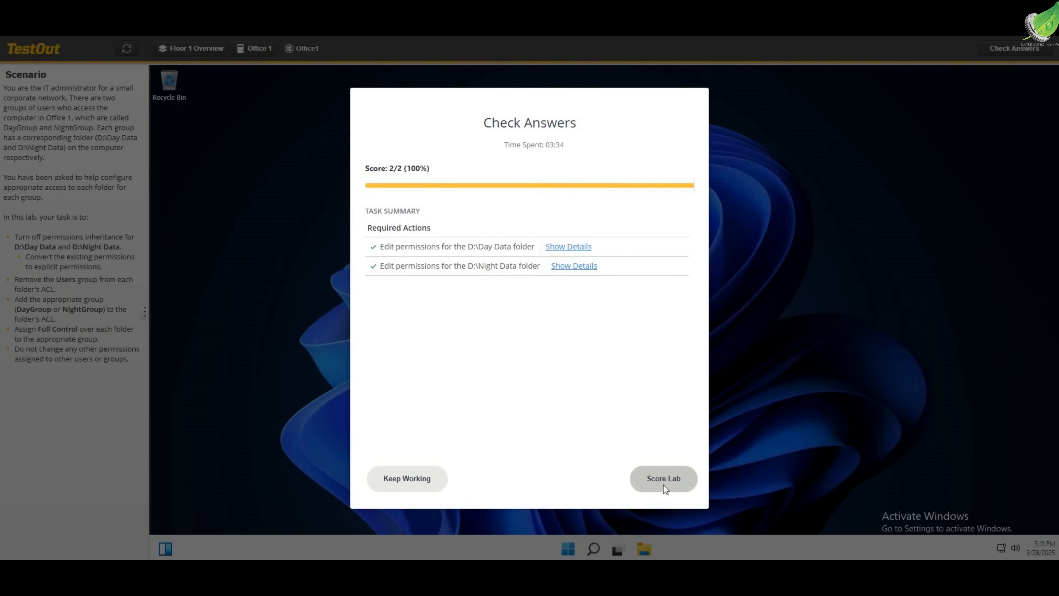